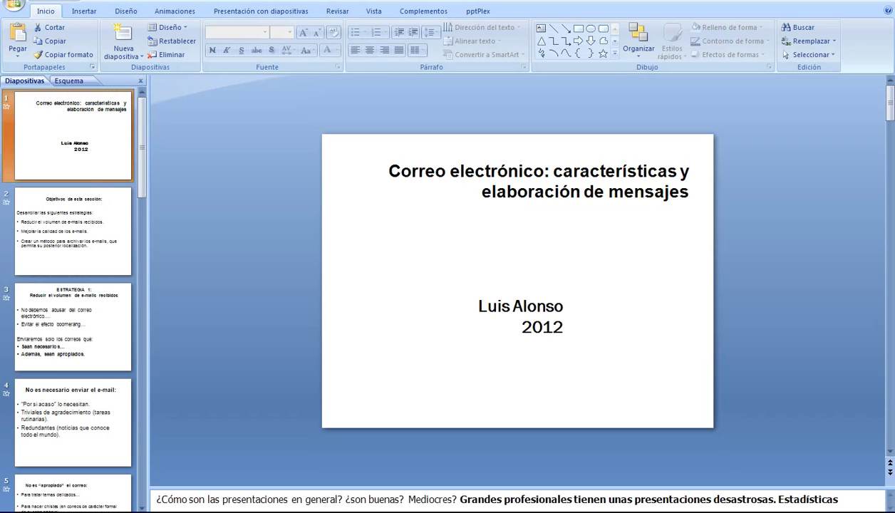
# Step: Paste a temporary caption about applying a theme to the presentation, then delete it
pyautogui.hotkey('ctrl', 'v')
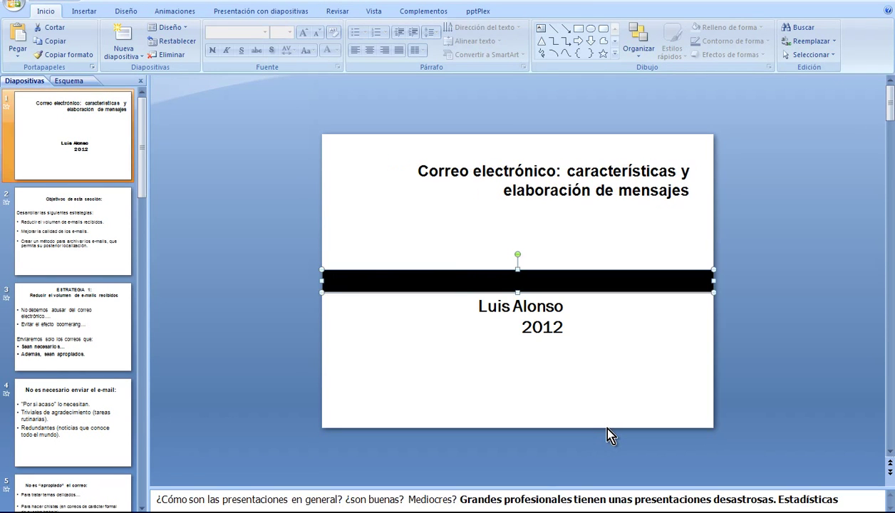
pyautogui.write('Vamos a')
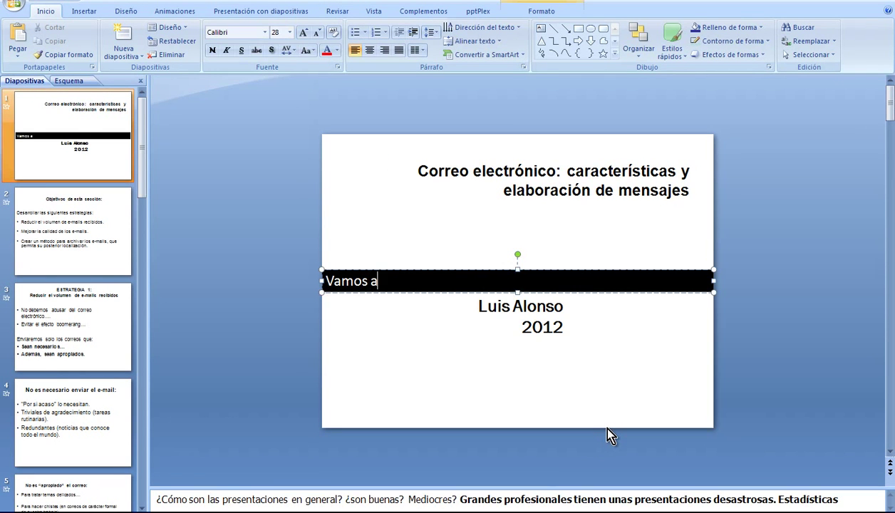
pyautogui.write('aplicar un Temasobre nuestra presentaciónb')
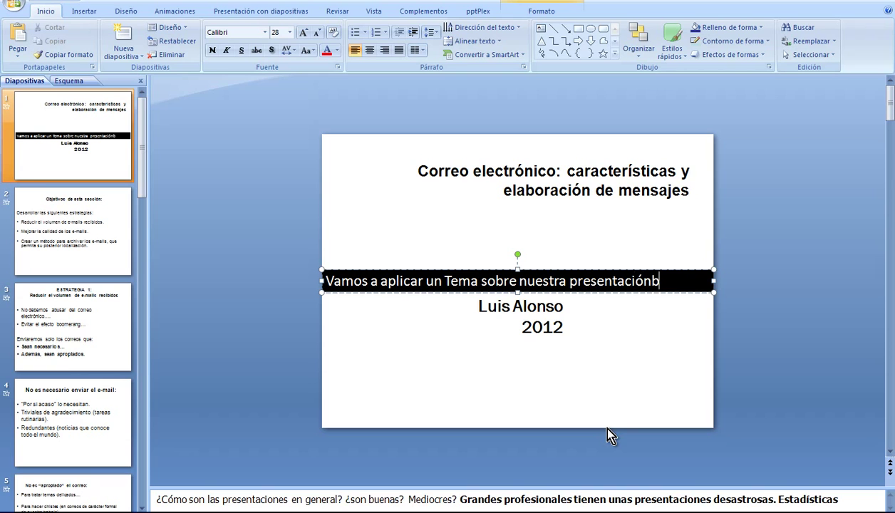
pyautogui.write('....')
pyautogui.click(670, 292)
pyautogui.press('Delete')
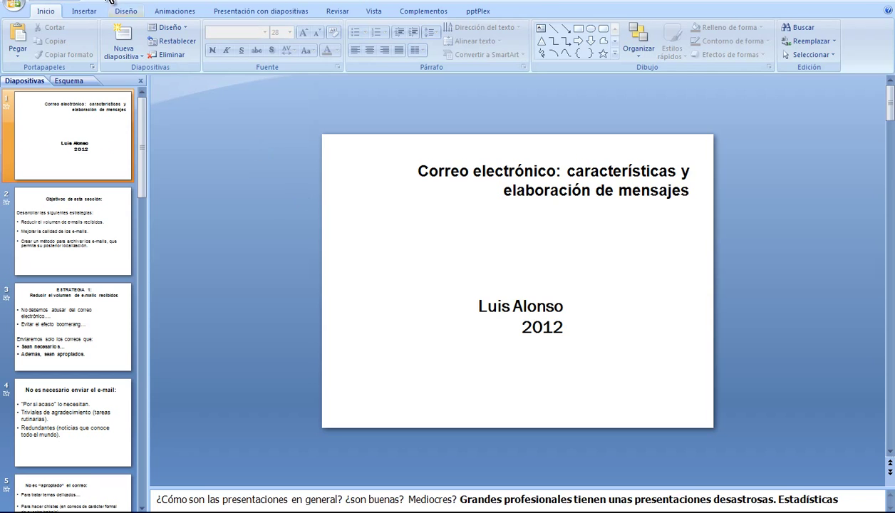
# Step: Preview a few themes, including the teal and white one, then apply the blue theme to all slides
pyautogui.click(126, 11)
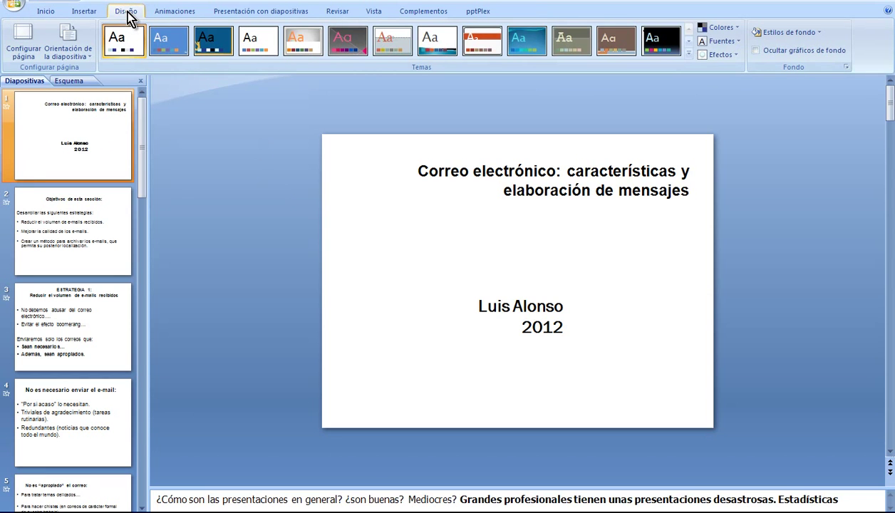
pyautogui.click(179, 52)
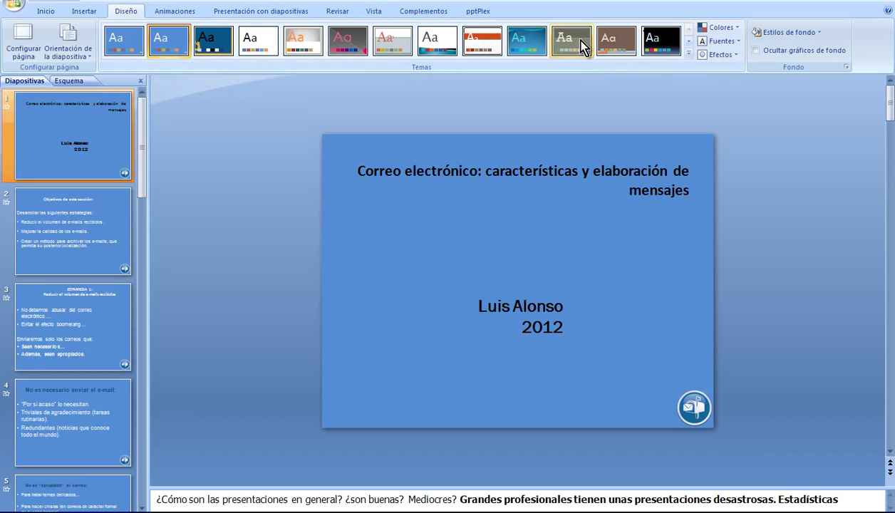
pyautogui.click(529, 48)
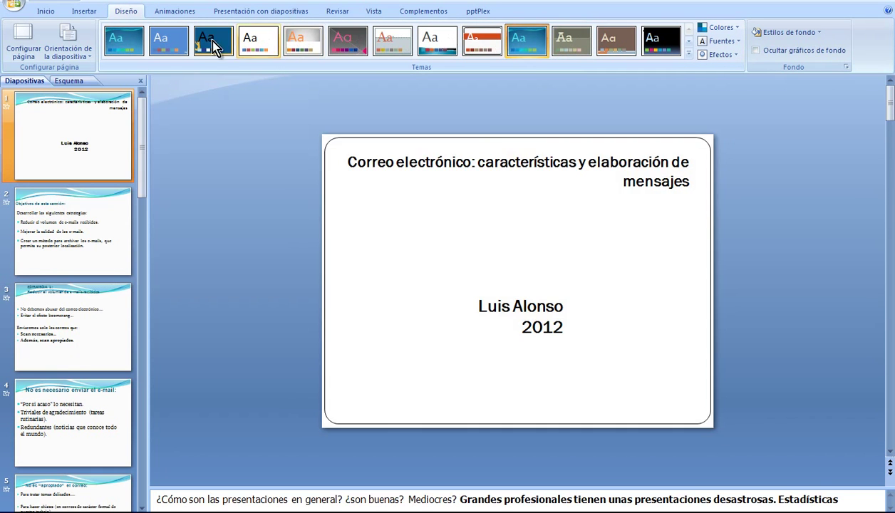
pyautogui.click(180, 49)
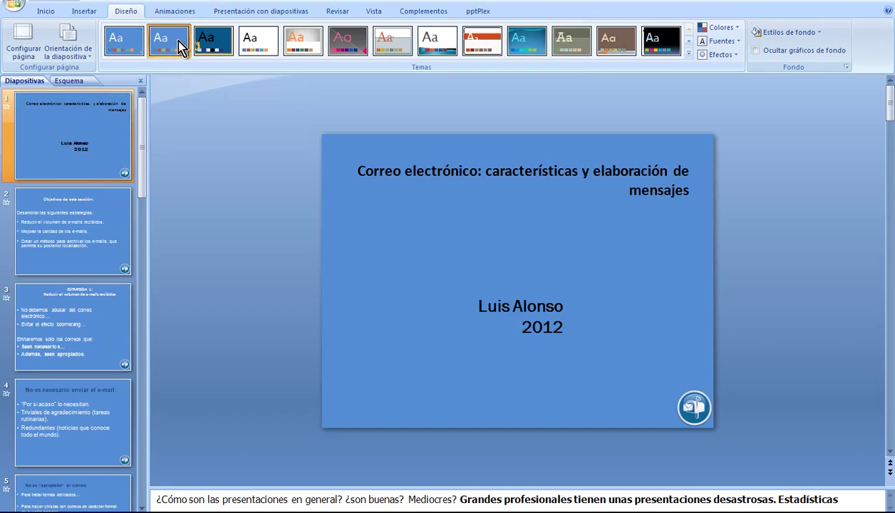
pyautogui.hotkey('ctrl', 'v')
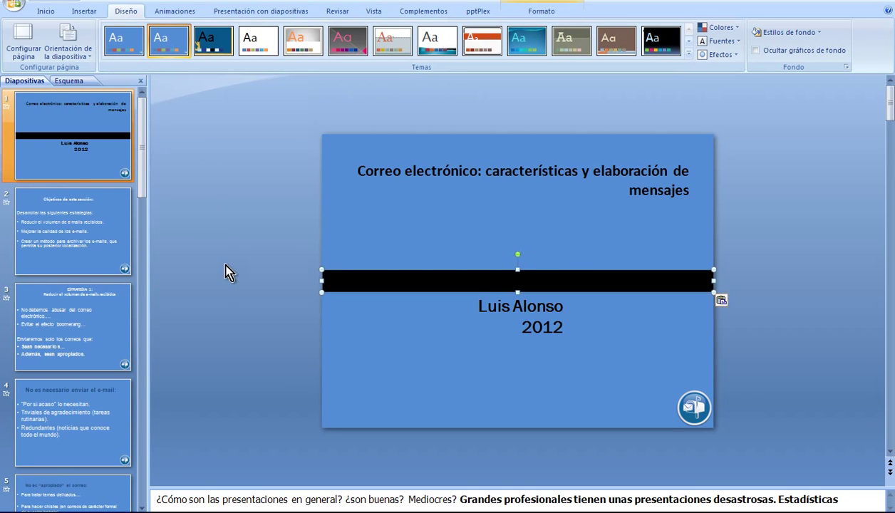
pyautogui.write('Podemos aplica')
pyautogui.write('r distintos')
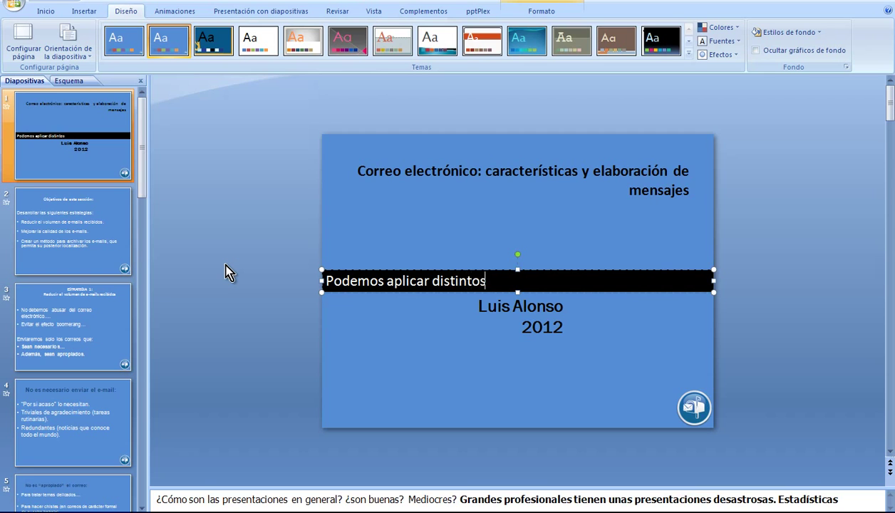
pyautogui.write('Temas obr')
pyautogui.press('BackSpace')
pyautogui.press('BackSpace')
pyautogui.press('BackSpace')
pyautogui.write('sobre nuestra presentación, simple')
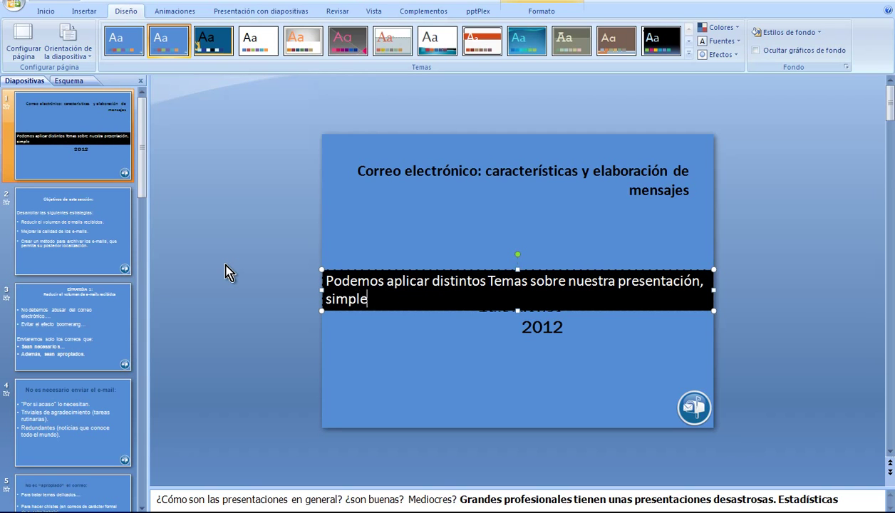
pyautogui.write('mente seleccionando las diapositivas a')
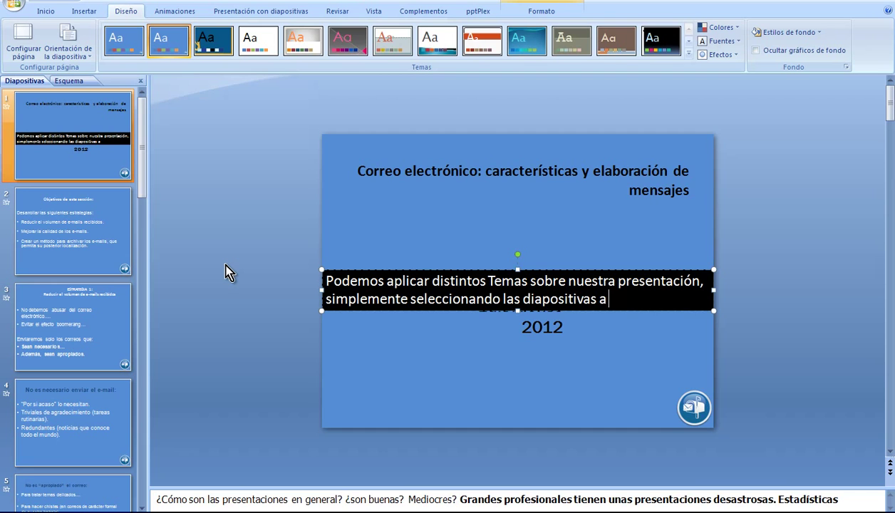
pyautogui.write('sobre las u')
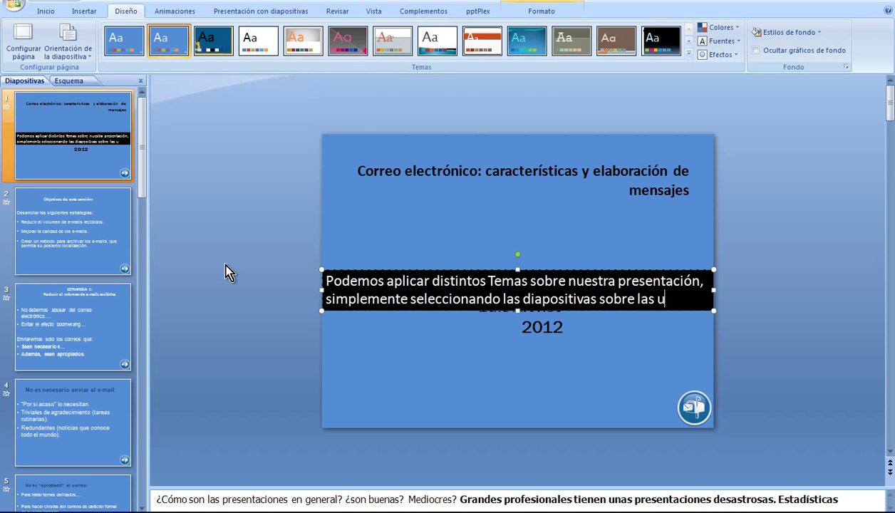
pyautogui.press('BackSpace')
pyautogui.write('que')
pyautogui.write(' aplicaremos ')
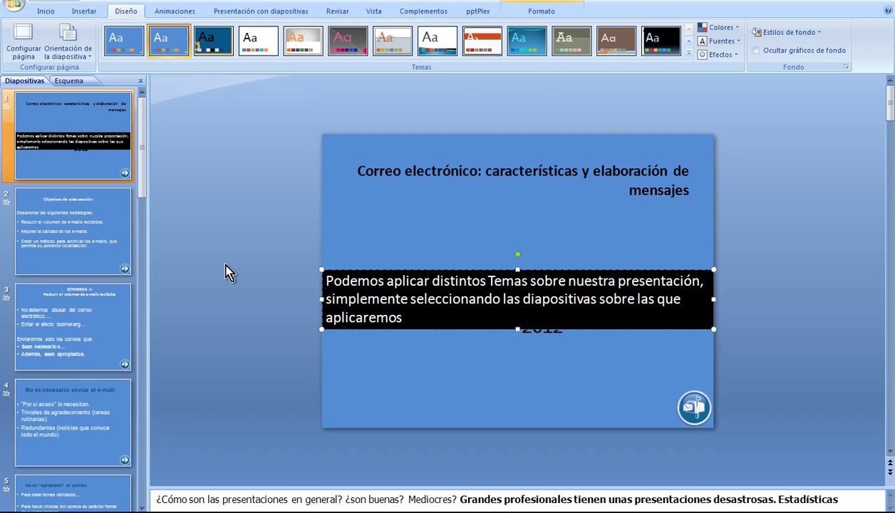
pyautogui.write('el nuevo Tema....')
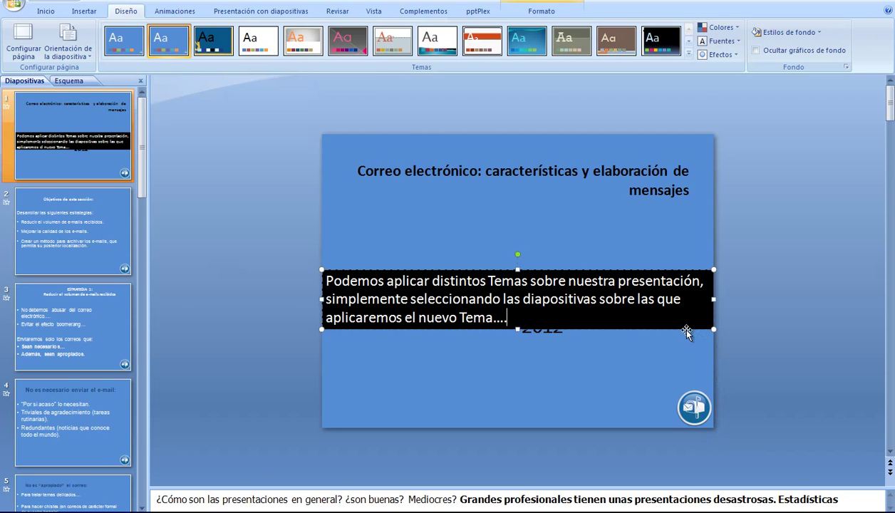
pyautogui.press('Delete')
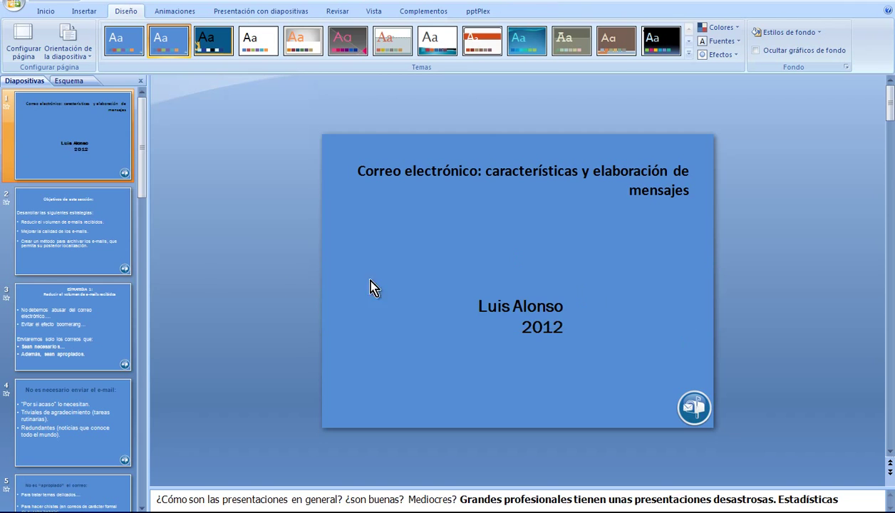
# Step: Select slides 1 to 3, apply the purple theme from the full themes gallery, and return to slide 1
pyautogui.click(99, 231)
pyautogui.click(98, 318)
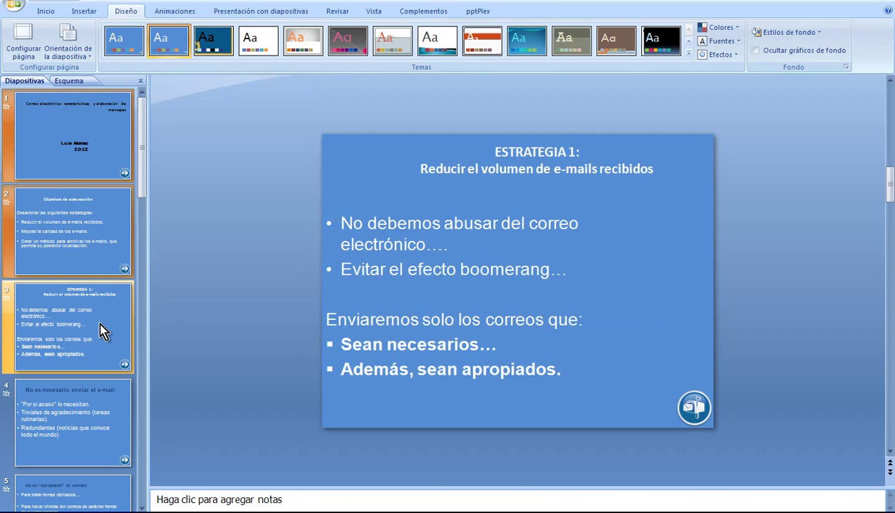
pyautogui.click(688, 53)
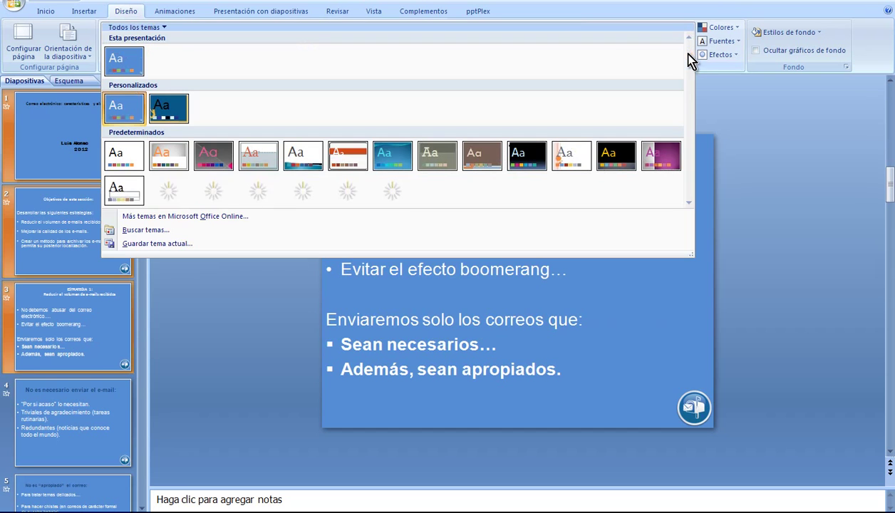
pyautogui.click(675, 158)
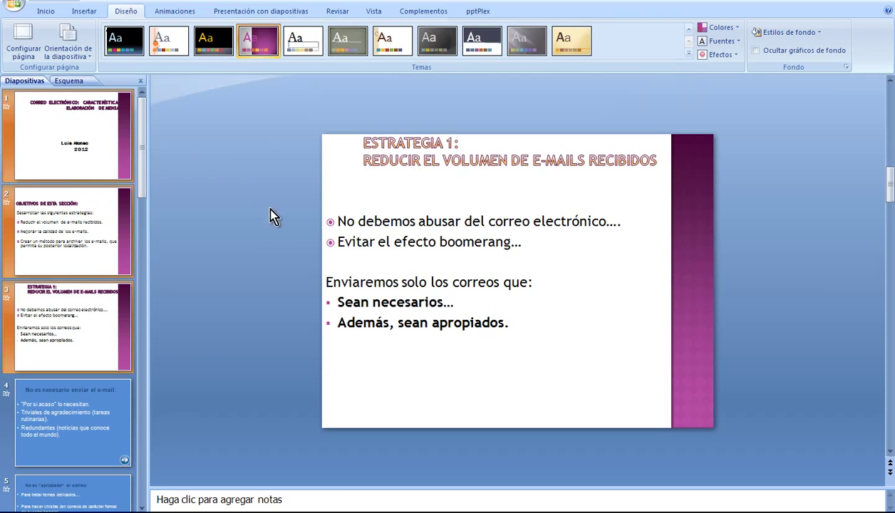
pyautogui.click(114, 154)
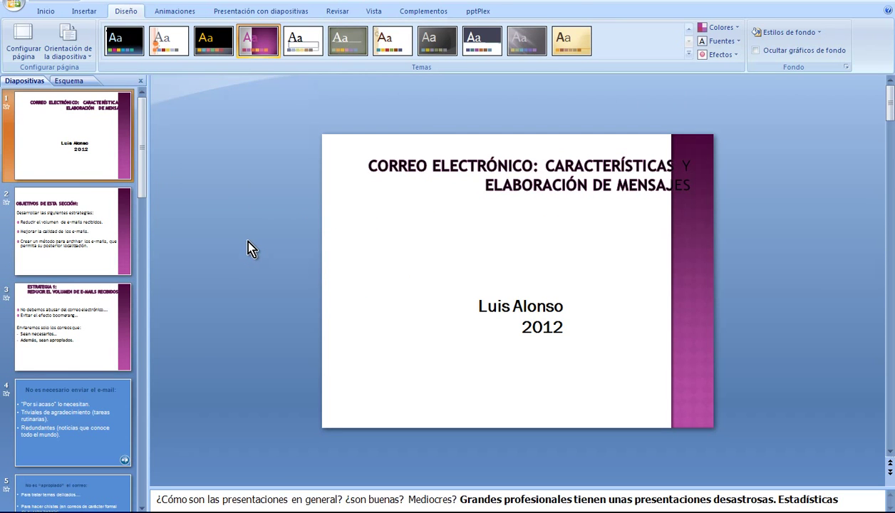
# Step: Add and remove a temporary caption 'Seguidamente vamos a ver la personalización de colores', then open slide 4
pyautogui.hotkey('ctrl', 'v')
pyautogui.write('Seg')
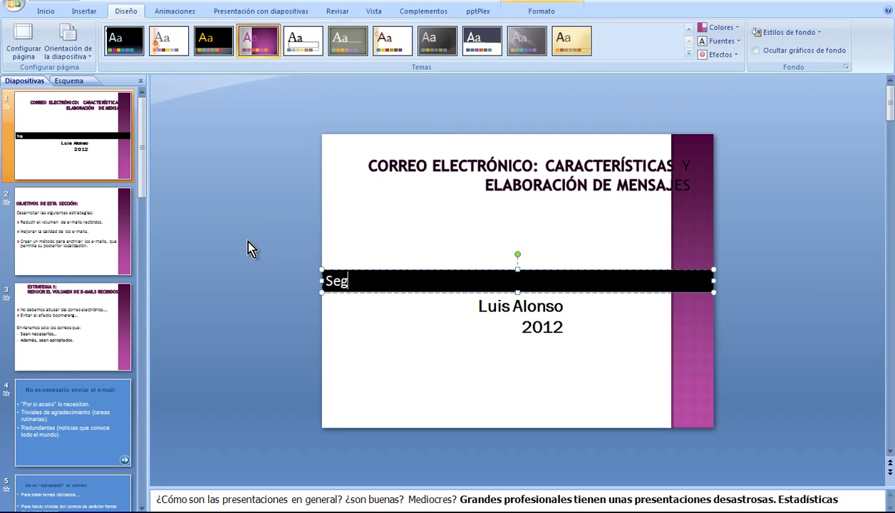
pyautogui.write('uidamente vamos a ver ')
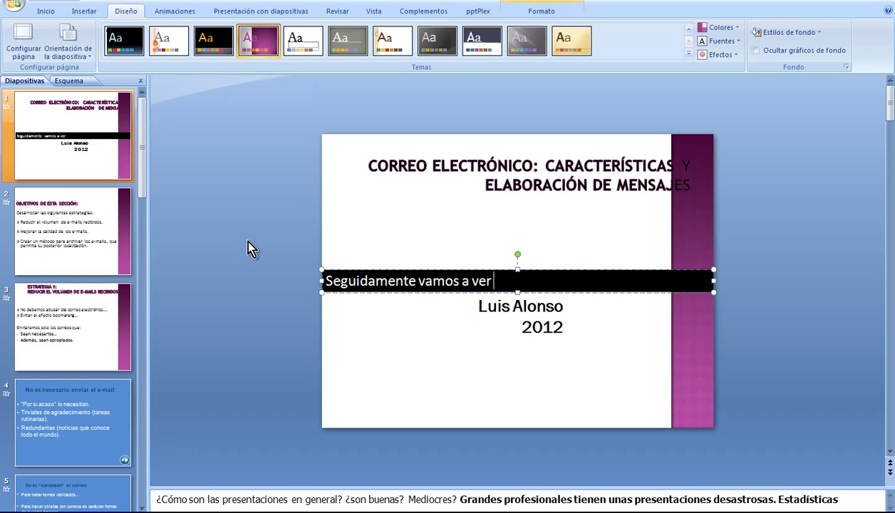
pyautogui.write('la personaliza ción de colores...')
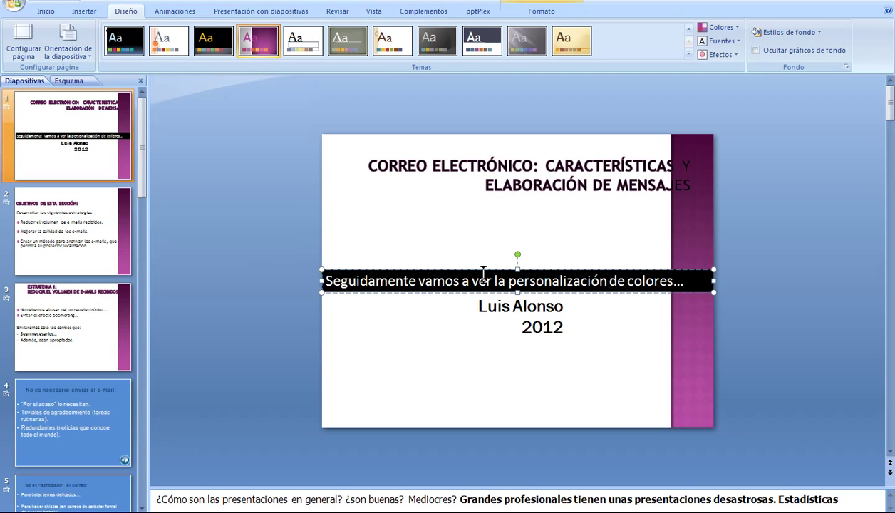
pyautogui.press('Escape')
pyautogui.press('Delete')
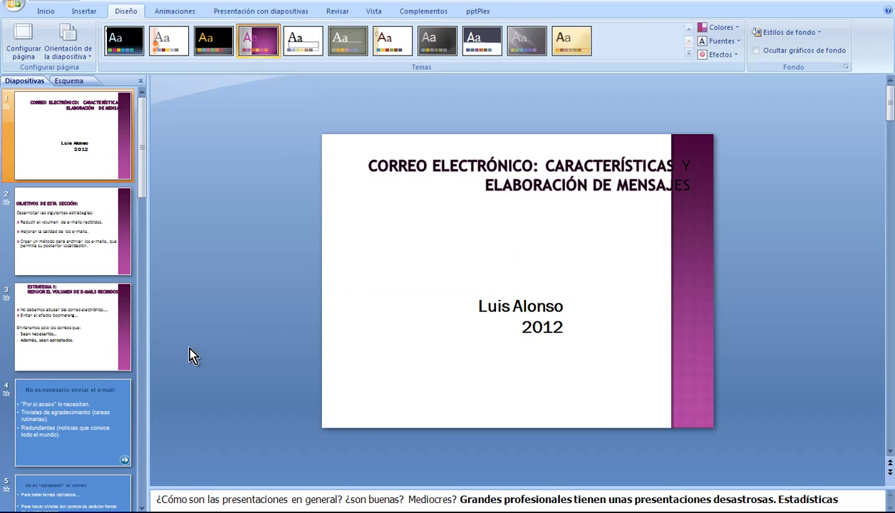
pyautogui.click(56, 412)
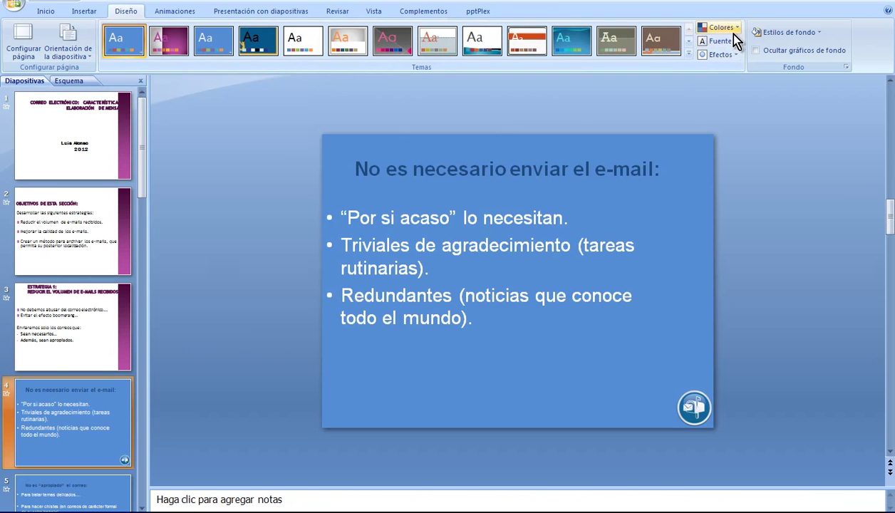
# Step: Apply the Escala de grises colour scheme to the blue slides and scroll to the end of the slide list
pyautogui.click(734, 29)
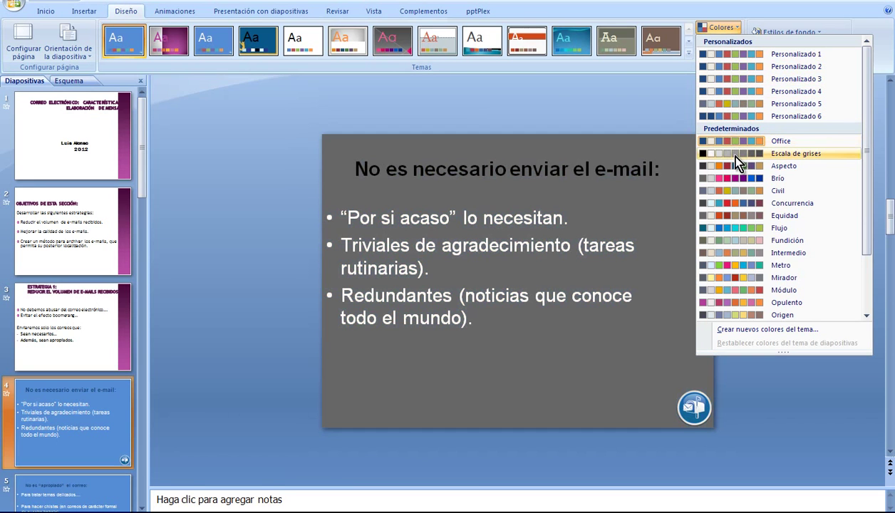
pyautogui.click(735, 156)
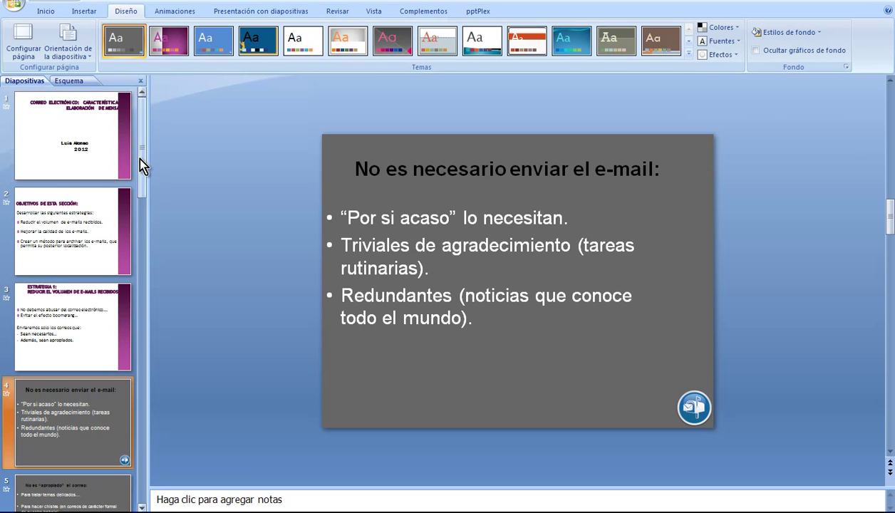
pyautogui.moveTo(140, 158); pyautogui.dragTo(144, 221)
pyautogui.scroll(-5, 145, 221)
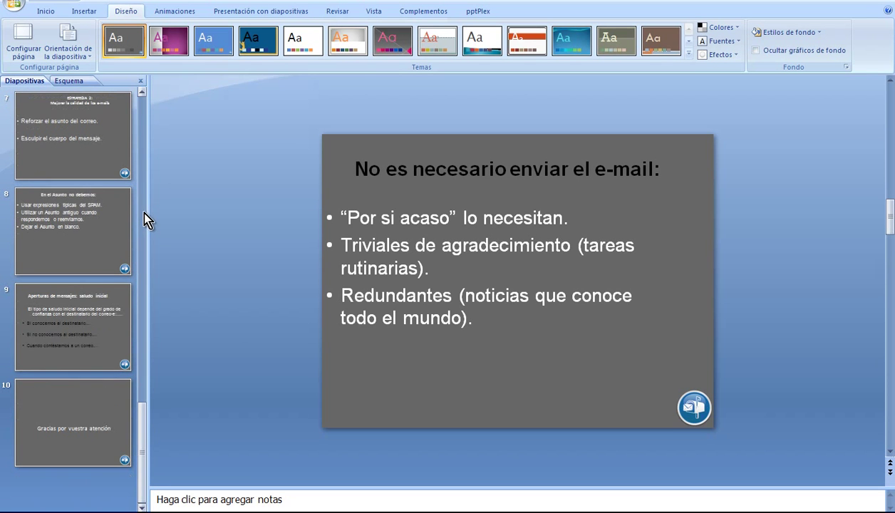
# Step: Show slide 1, then add and delete a temporary caption 'A continuación vamos a insertar una imagen de fondo'
pyautogui.scroll(3, 143, 296)
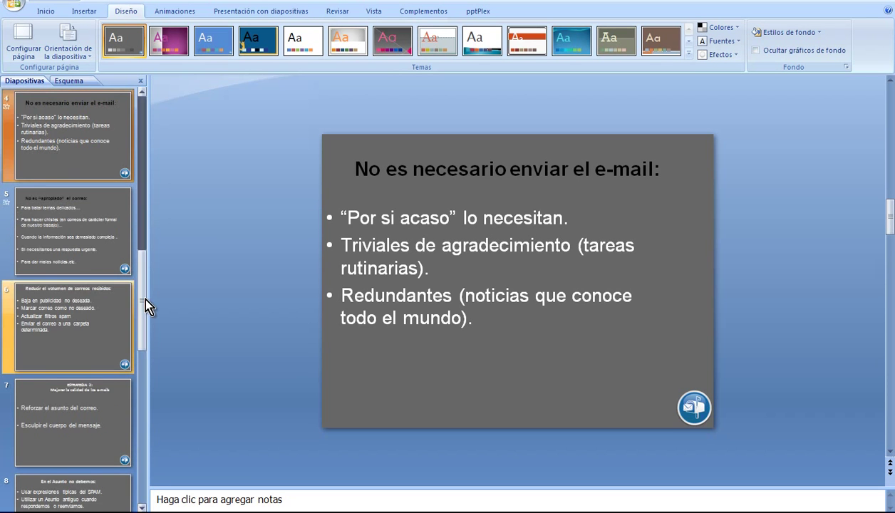
pyautogui.moveTo(139, 298); pyautogui.dragTo(140, 99)
pyautogui.click(100, 138)
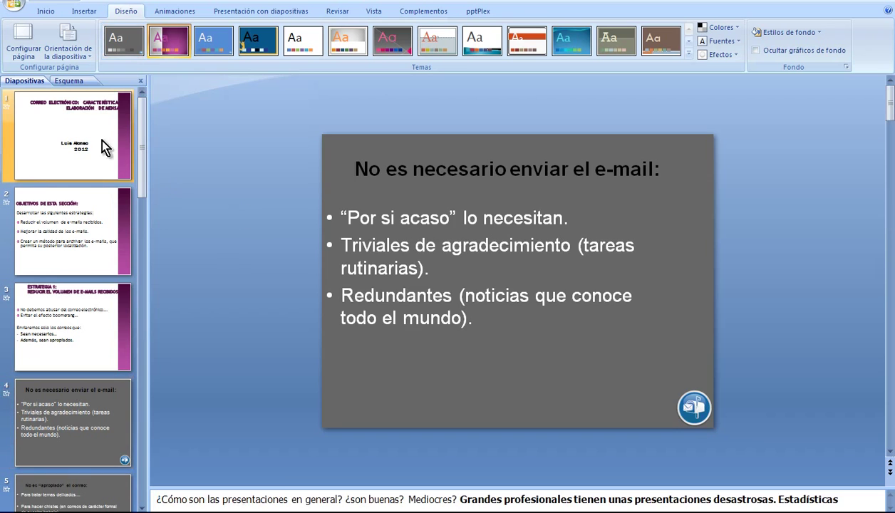
pyautogui.write('A continuación vamos a insertar una imagen de fondo...')
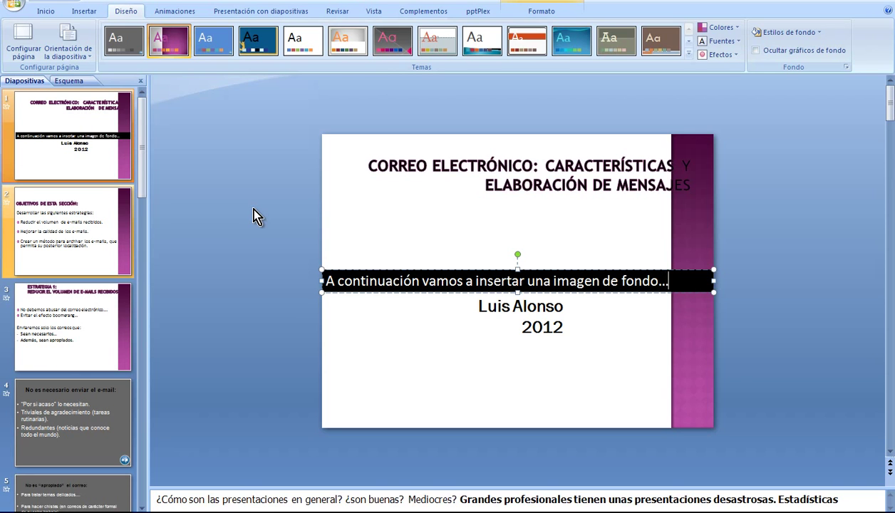
pyautogui.click(594, 293)
pyautogui.press('Delete')
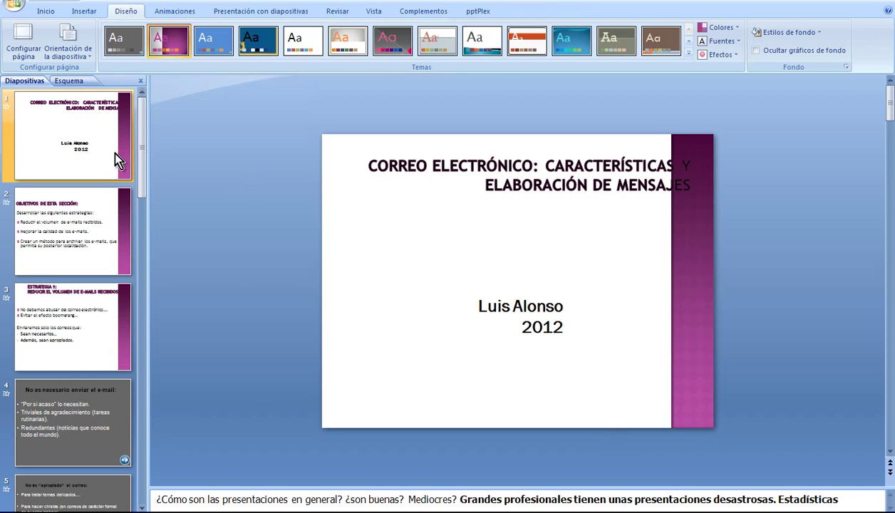
# Step: Set slide 1's background to a picture fill using the 'fondo guai' image file
pyautogui.rightClick(115, 148)
pyautogui.click(165, 298)
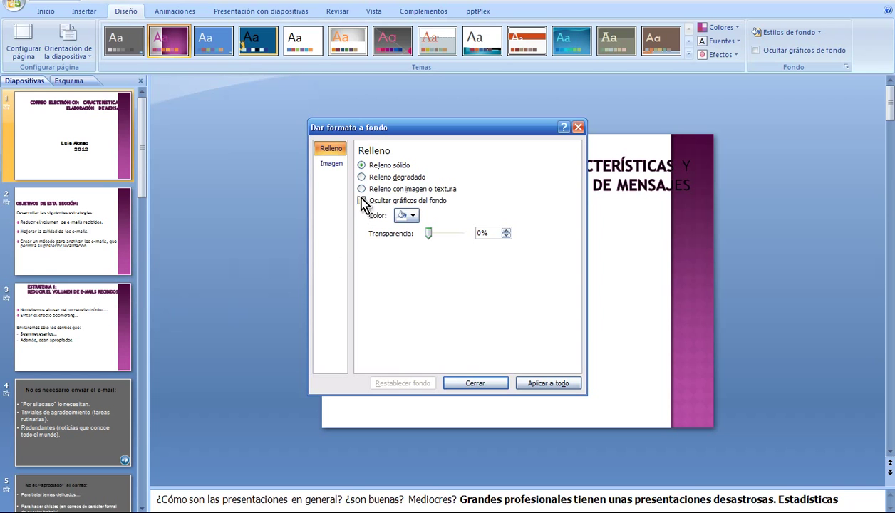
pyautogui.click(362, 189)
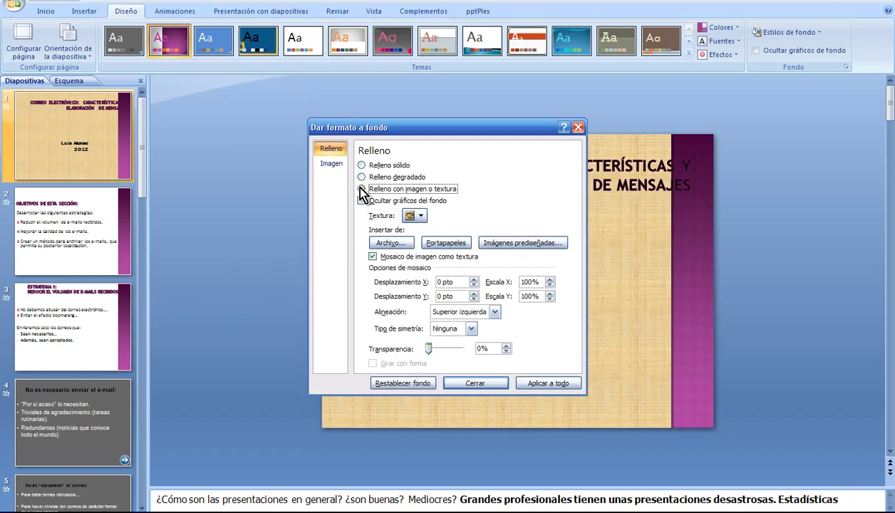
pyautogui.click(413, 215)
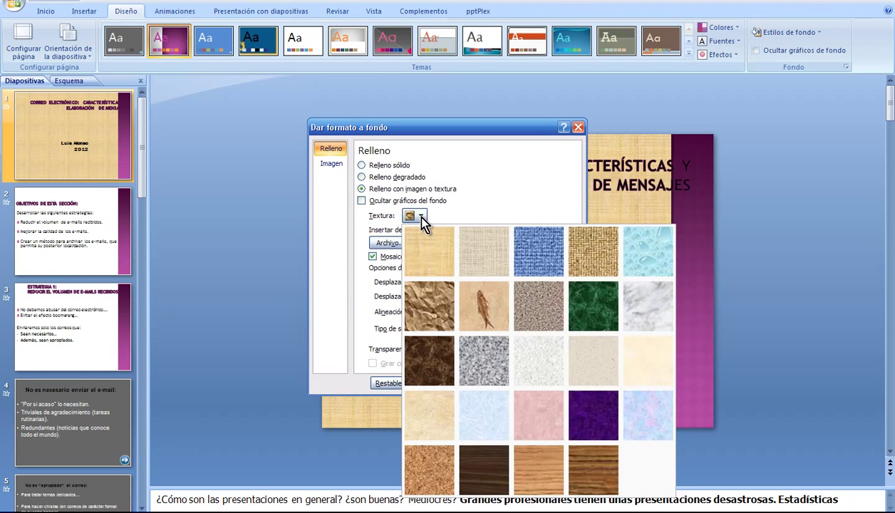
pyautogui.click(476, 208)
pyautogui.click(392, 244)
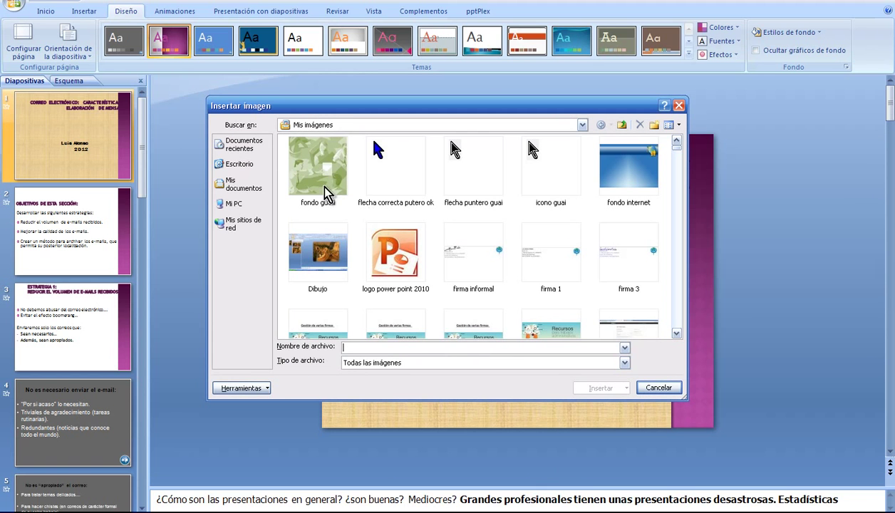
pyautogui.click(327, 194)
pyautogui.click(599, 389)
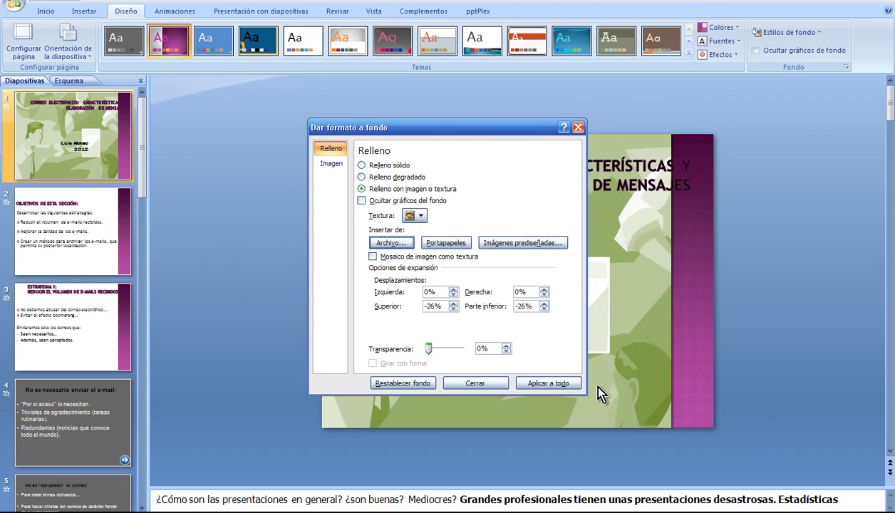
pyautogui.click(578, 127)
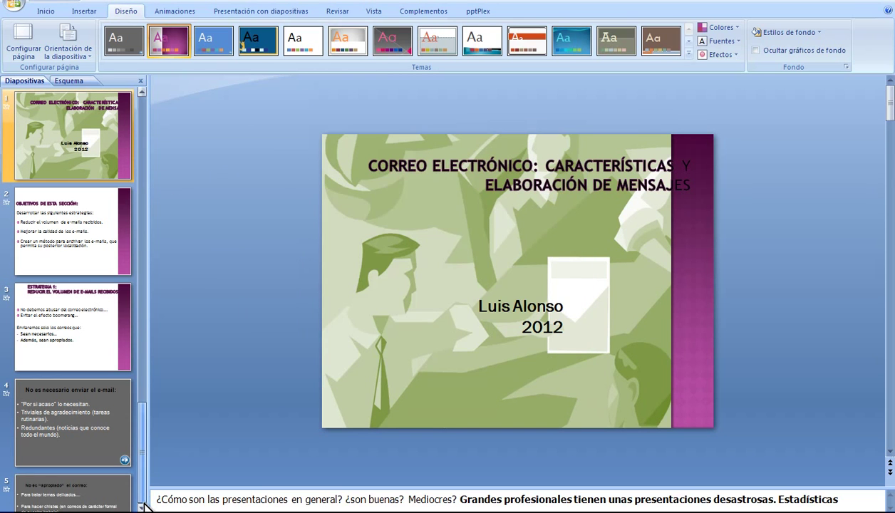
pyautogui.scroll(-5, 142, 503)
# Step: Show slide 10, then add and delete a temporary caption 'Ahora vamos a cambiar esta diapositiva únicamente...'
pyautogui.click(93, 435)
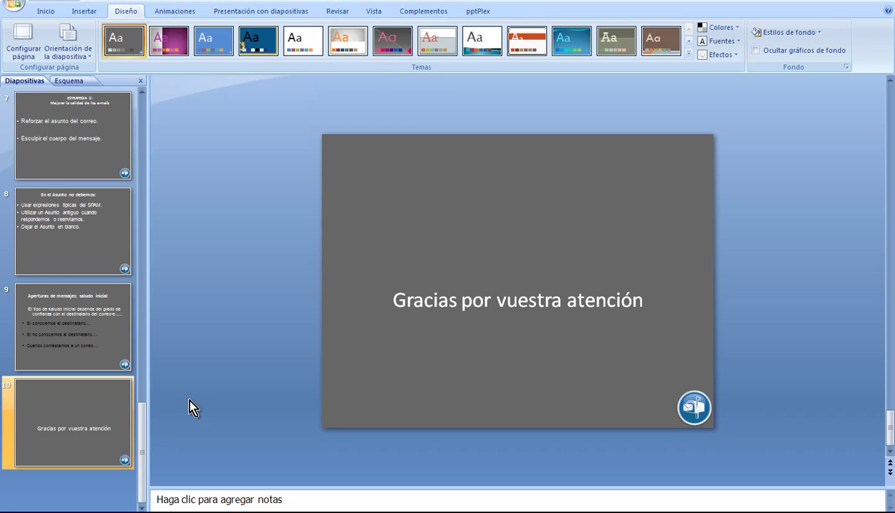
pyautogui.hotkey('ctrl', 'v')
pyautogui.write('Ahora vamos a cambiar esta diapositiva únicamente...')
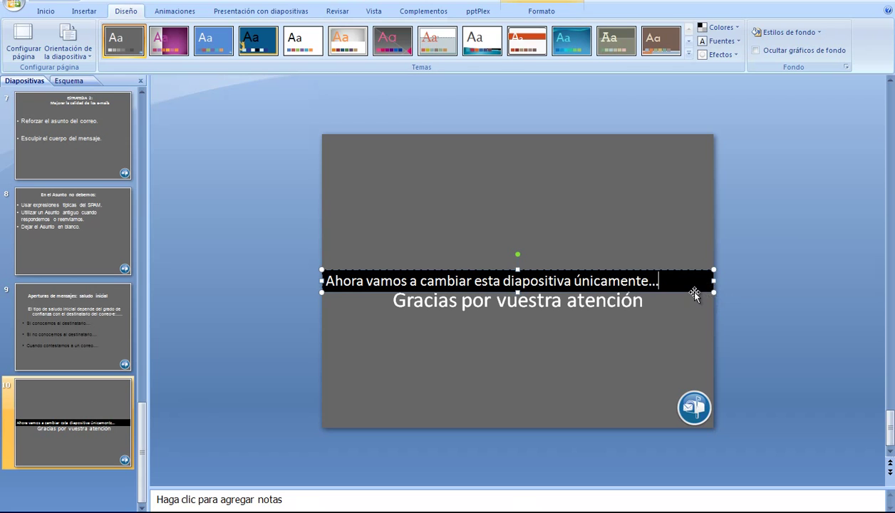
pyautogui.press('Delete')
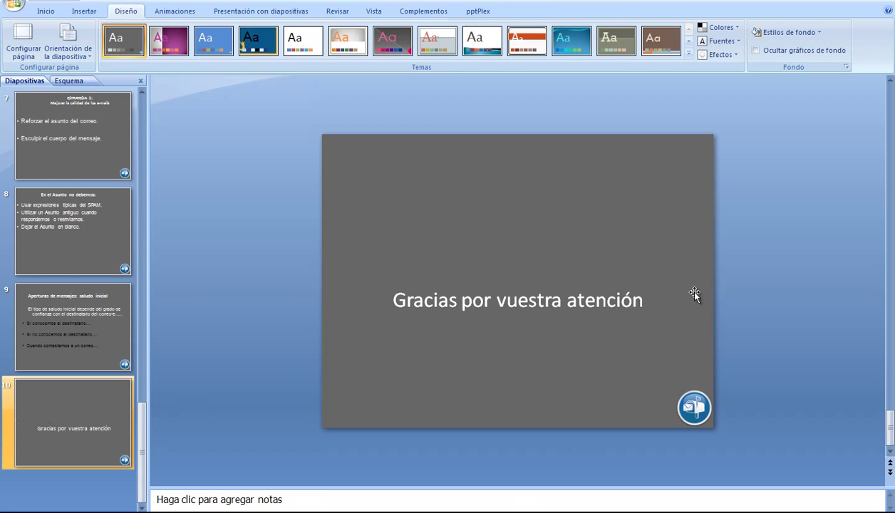
# Step: Hide slide 10's background graphics and give it the teal-to-blue preset gradient fill
pyautogui.rightClick(62, 396)
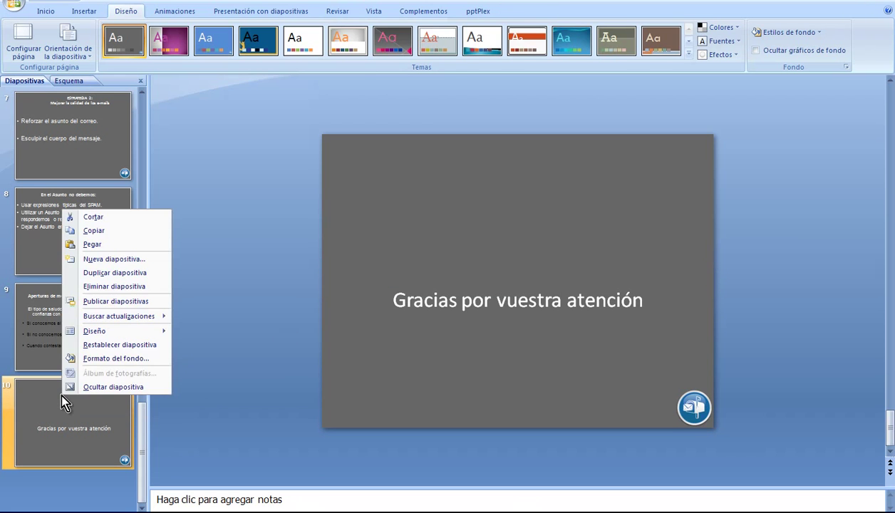
pyautogui.click(116, 359)
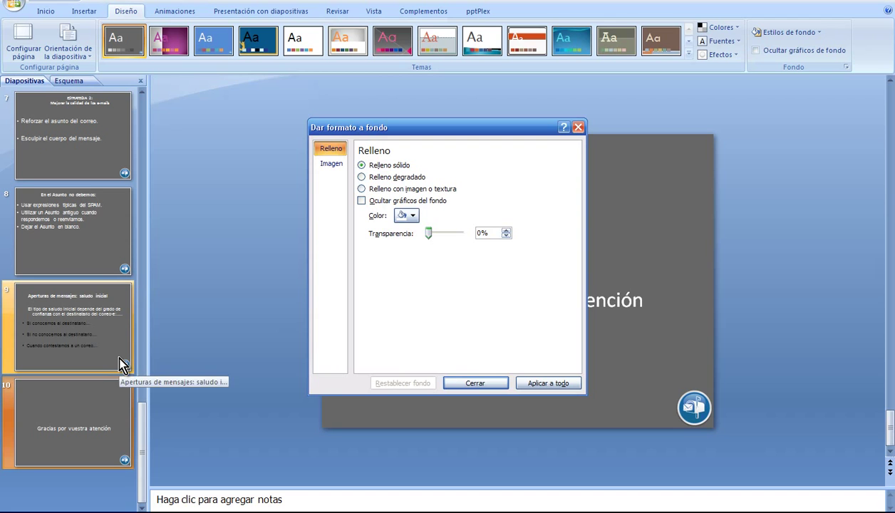
pyautogui.click(362, 200)
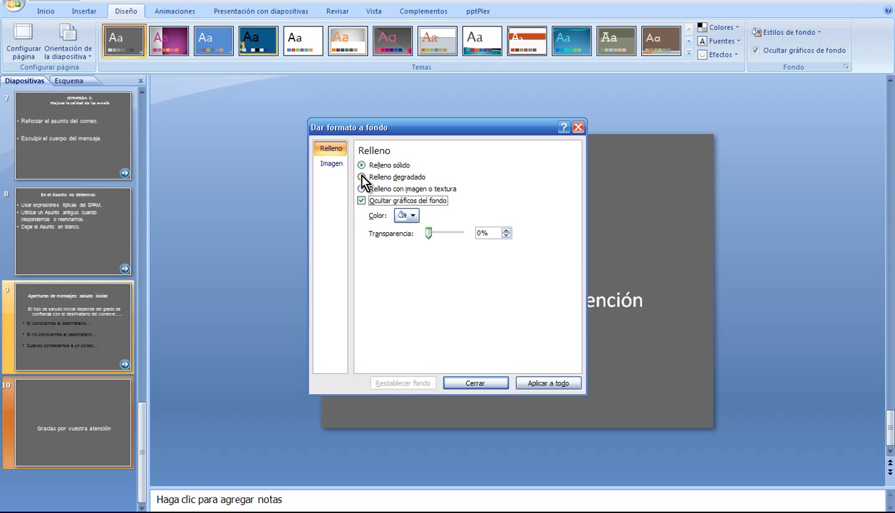
pyautogui.click(362, 177)
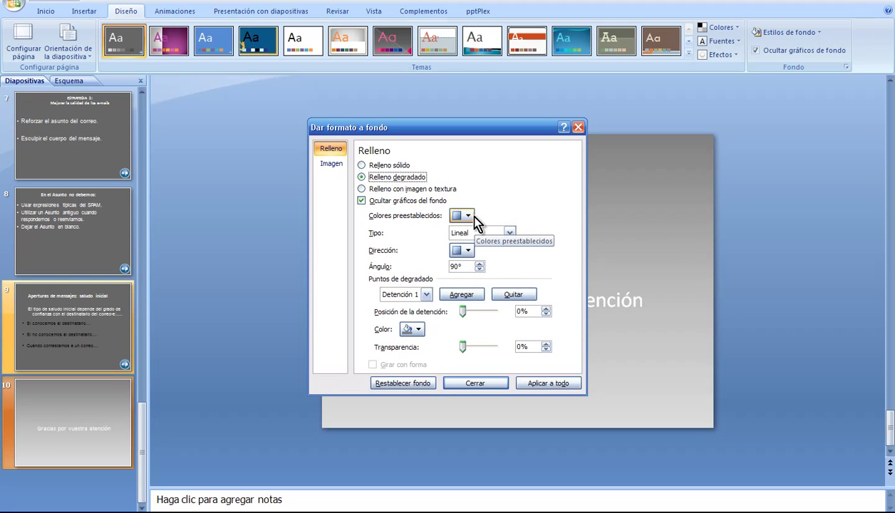
pyautogui.click(468, 215)
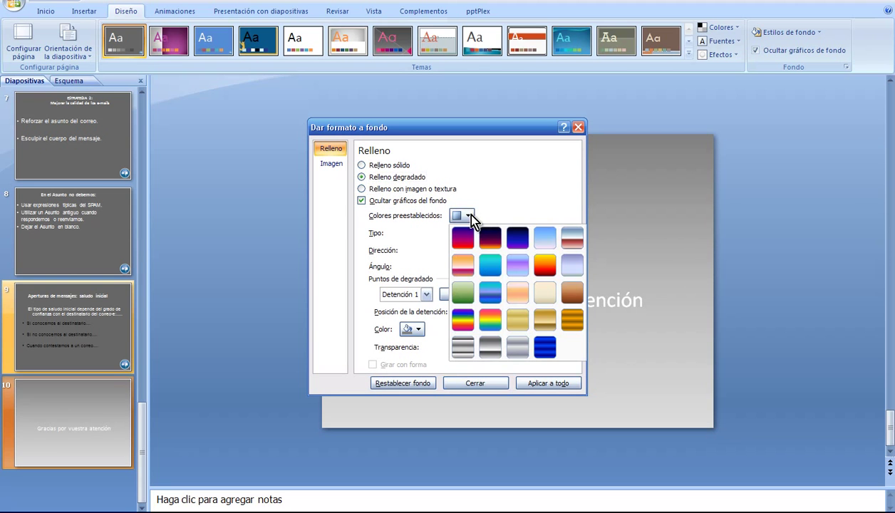
pyautogui.click(491, 266)
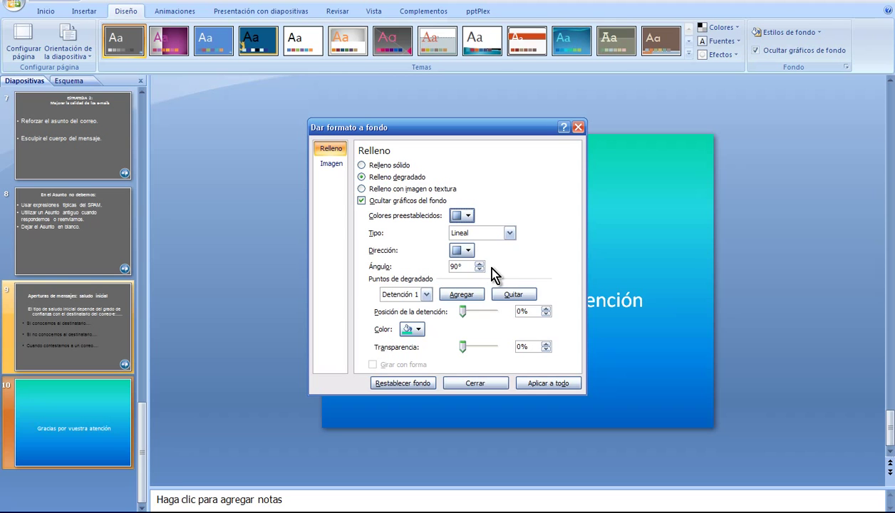
pyautogui.click(479, 383)
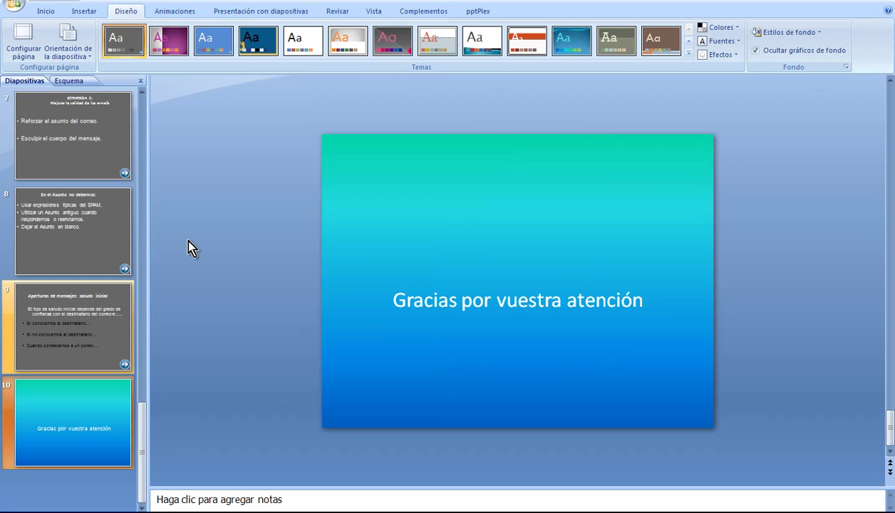
# Step: Add and undo a temporary caption about the final result, then start the slideshow from the beginning
pyautogui.hotkey('ctrl', 'v')
pyautogui.write('Veamos')
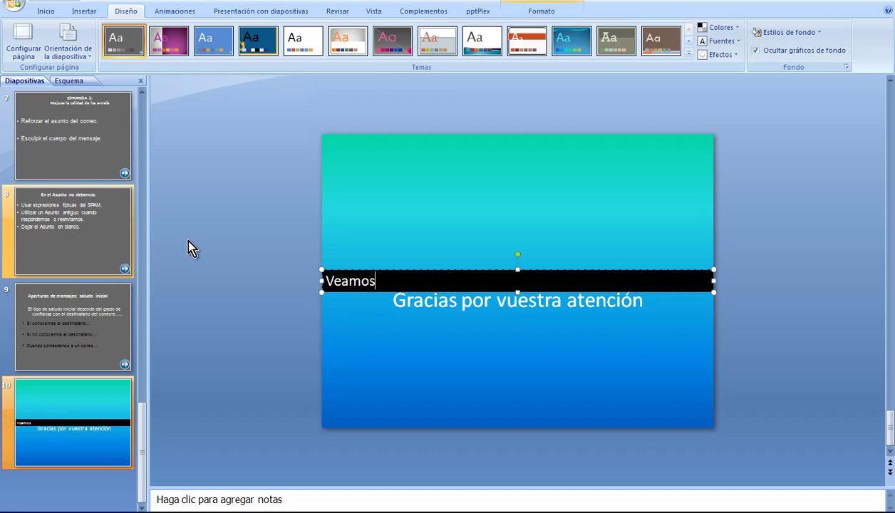
pyautogui.write(' el resu')
pyautogui.write('ltado final')
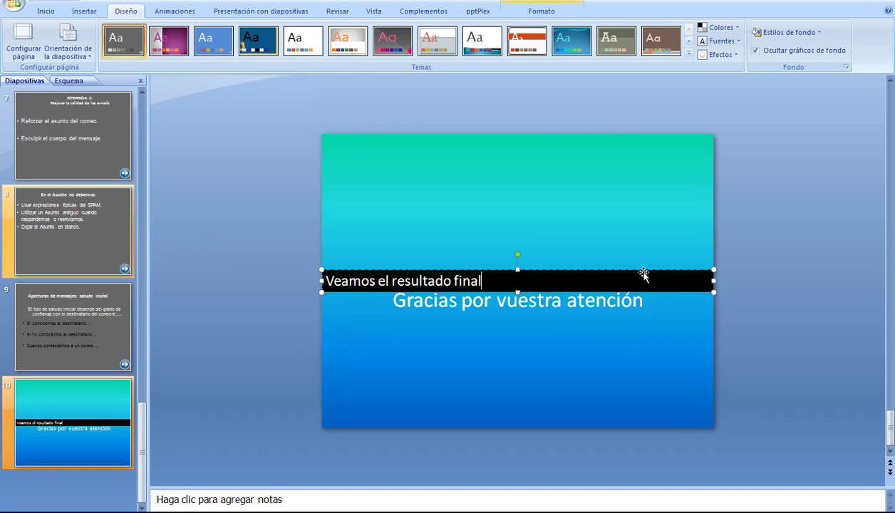
pyautogui.hotkey('ctrl', 'z')
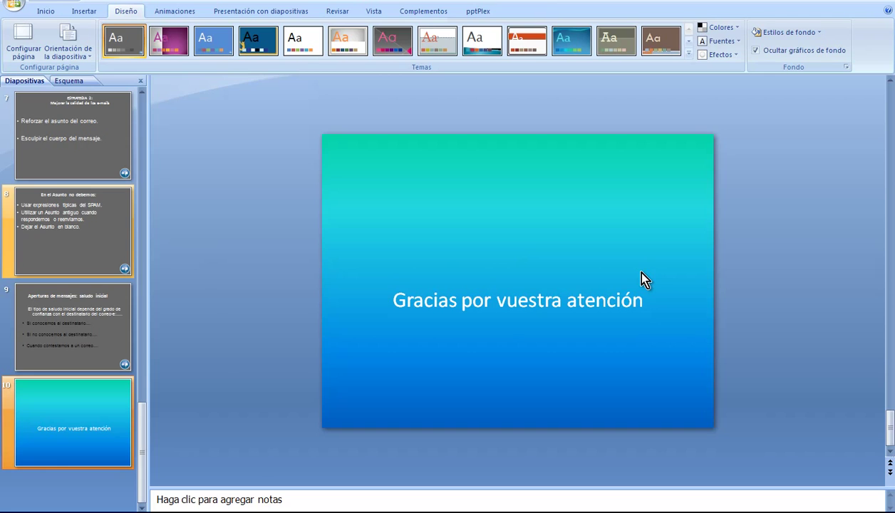
pyautogui.press('F5')
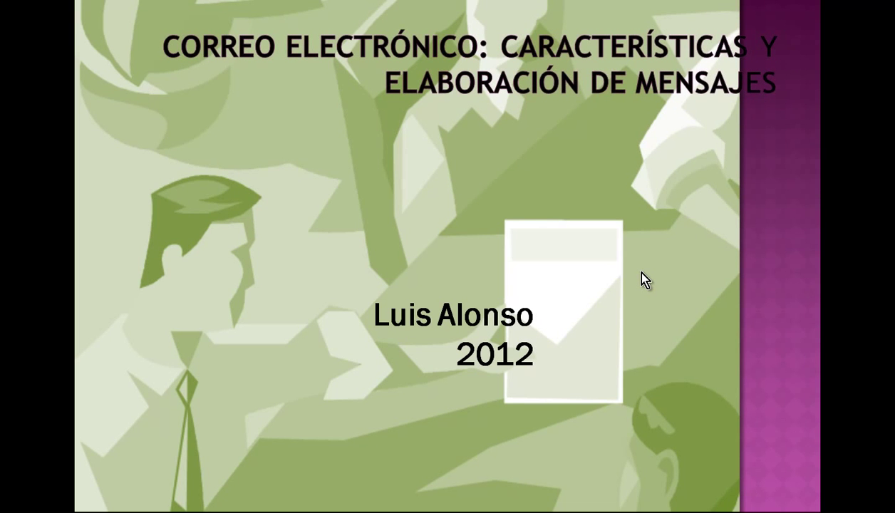
pyautogui.click(644, 280)
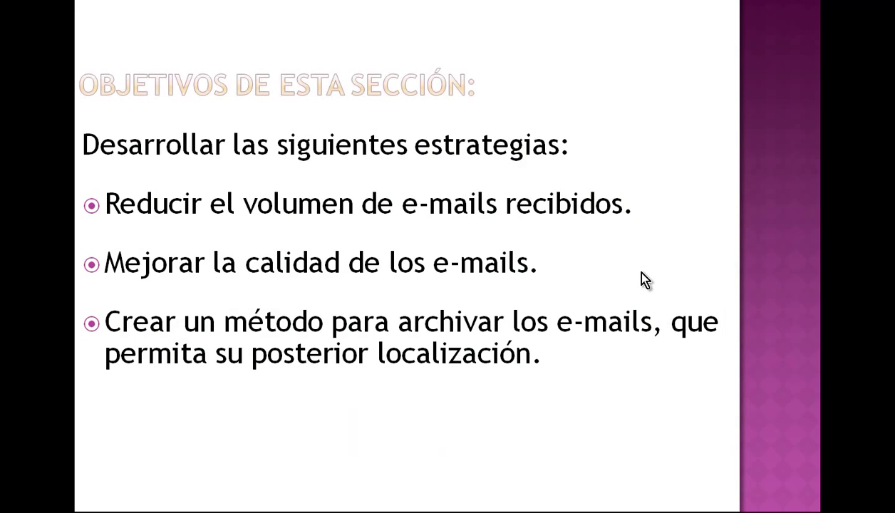
pyautogui.click(644, 280)
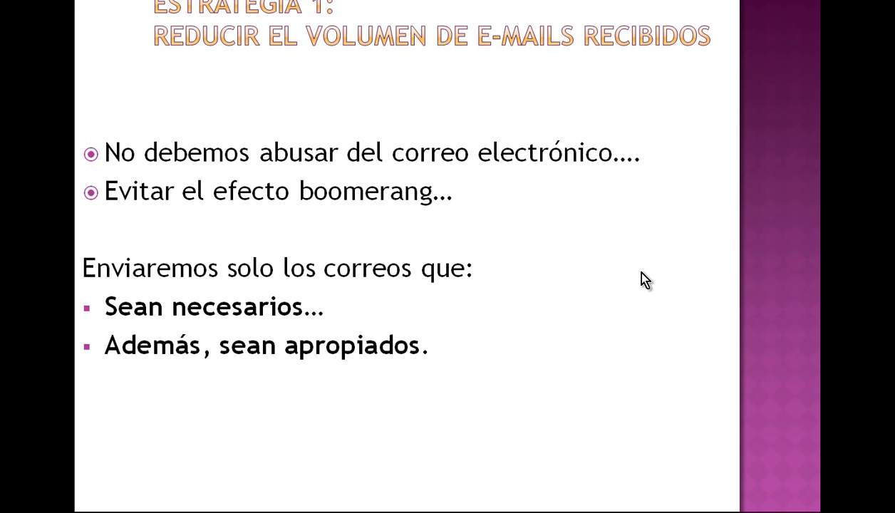
pyautogui.click(644, 280)
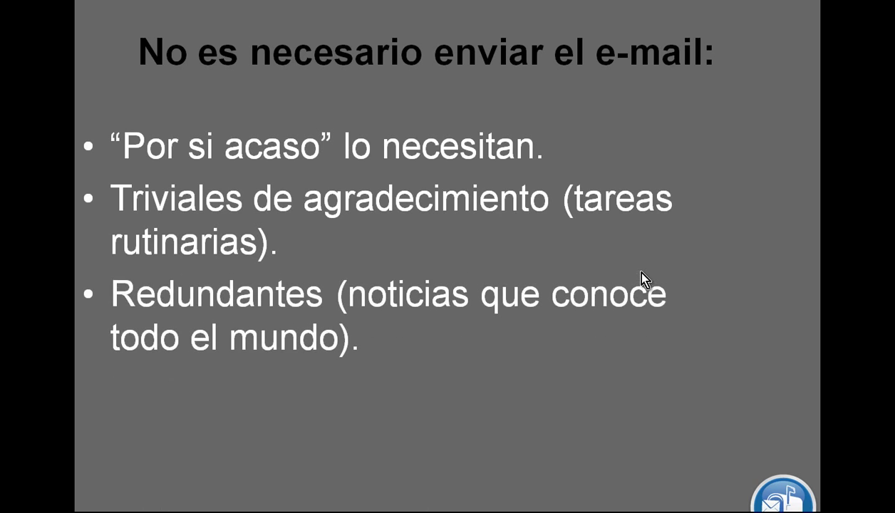
pyautogui.click(644, 280)
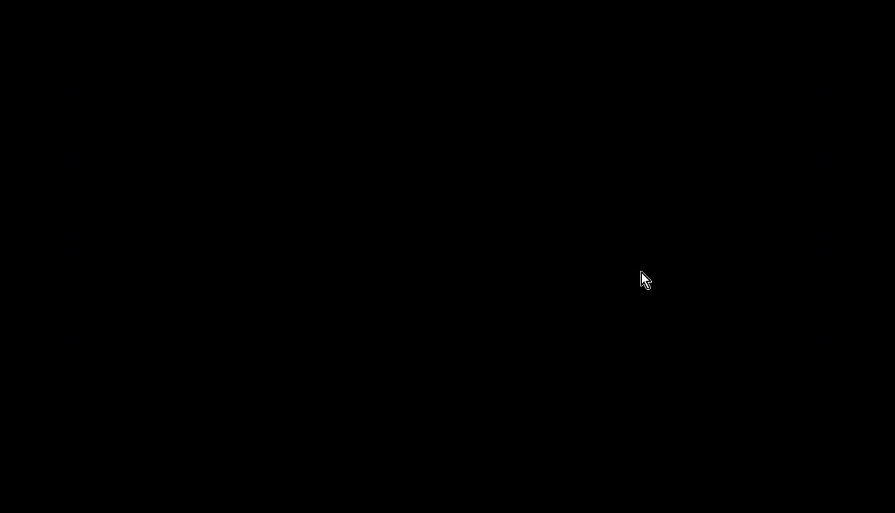
pyautogui.click(641, 279)
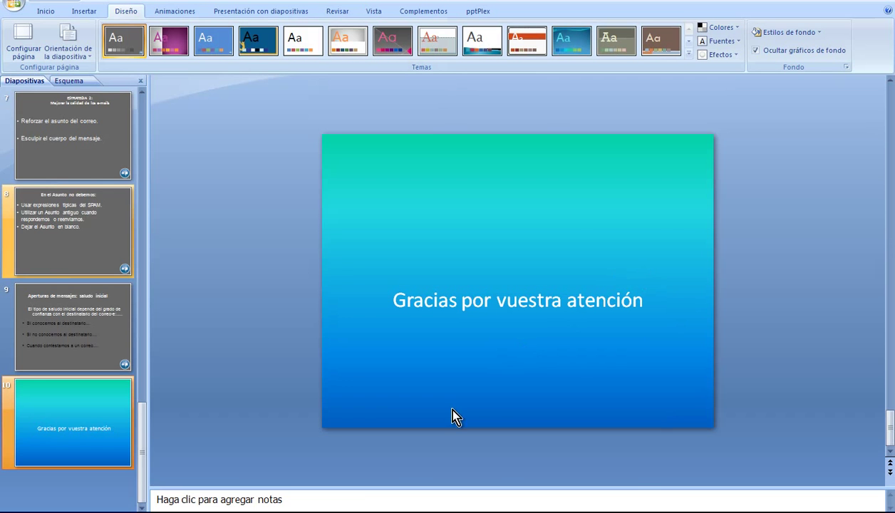